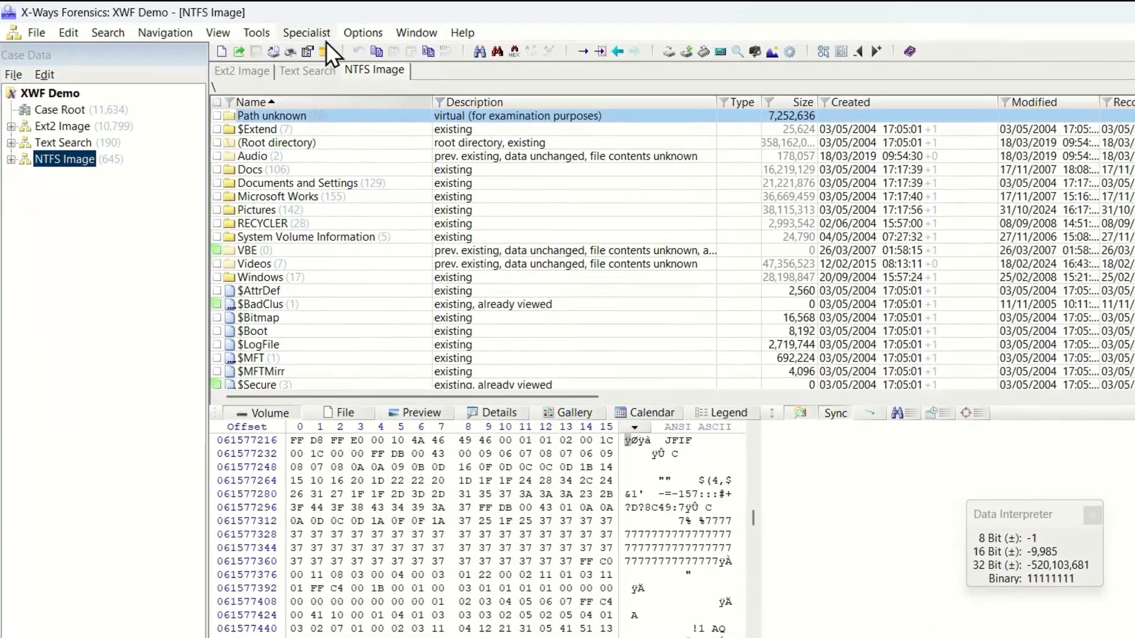
# Refine the NTFS Image volume snapshot with only file type verification by signatures and algorithms as the individual file operation.
pyautogui.click(313, 33)
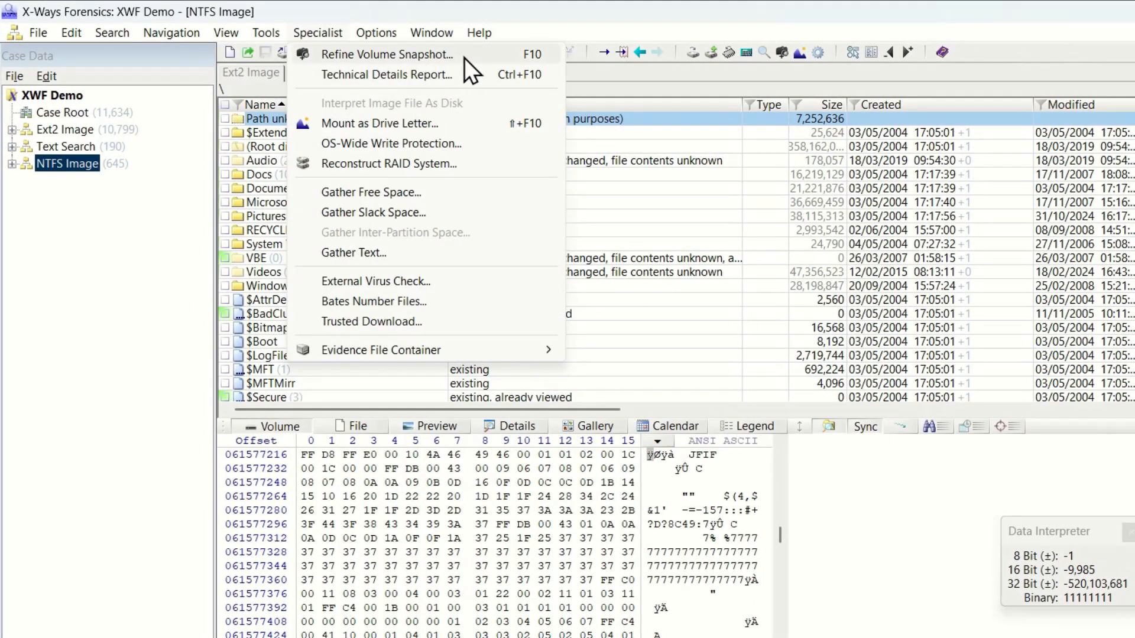
pyautogui.click(491, 57)
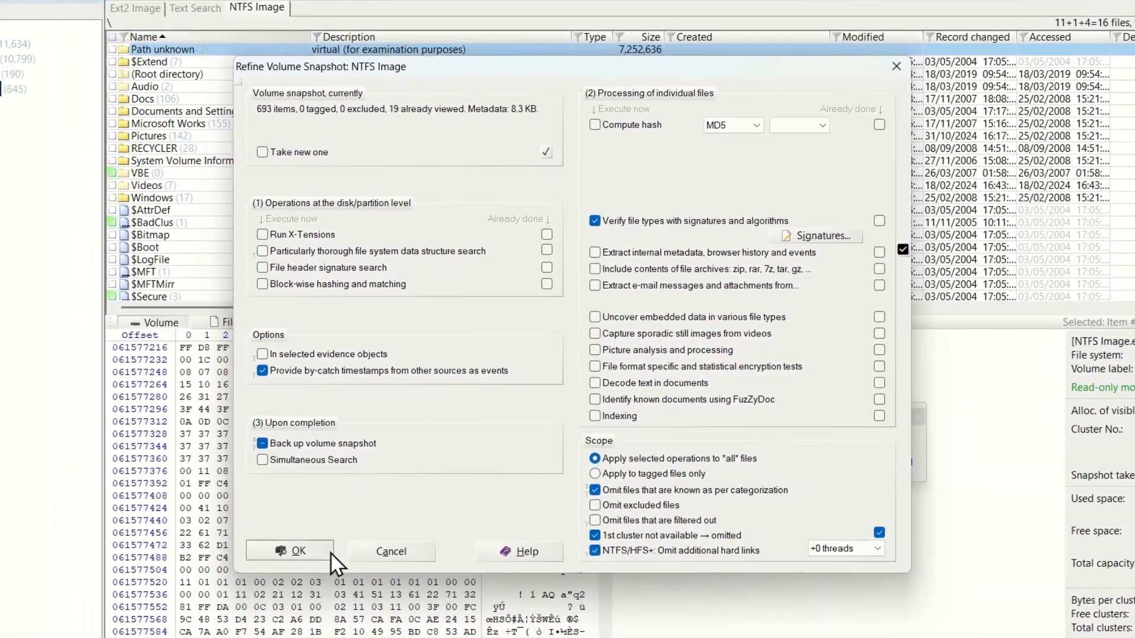
pyautogui.click(330, 551)
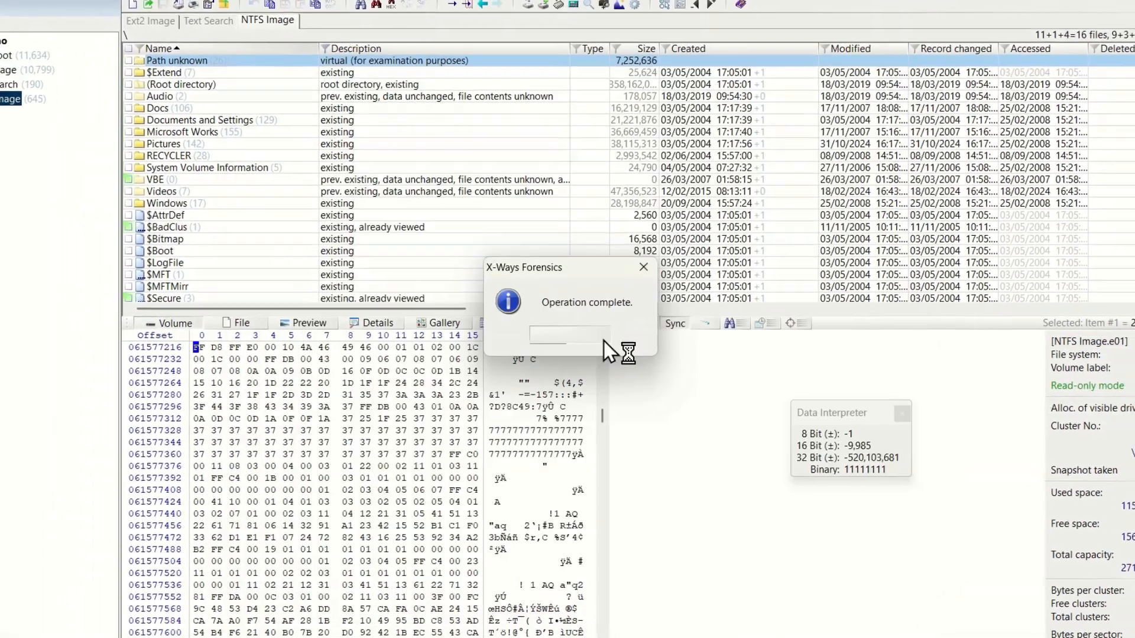
pyautogui.click(602, 341)
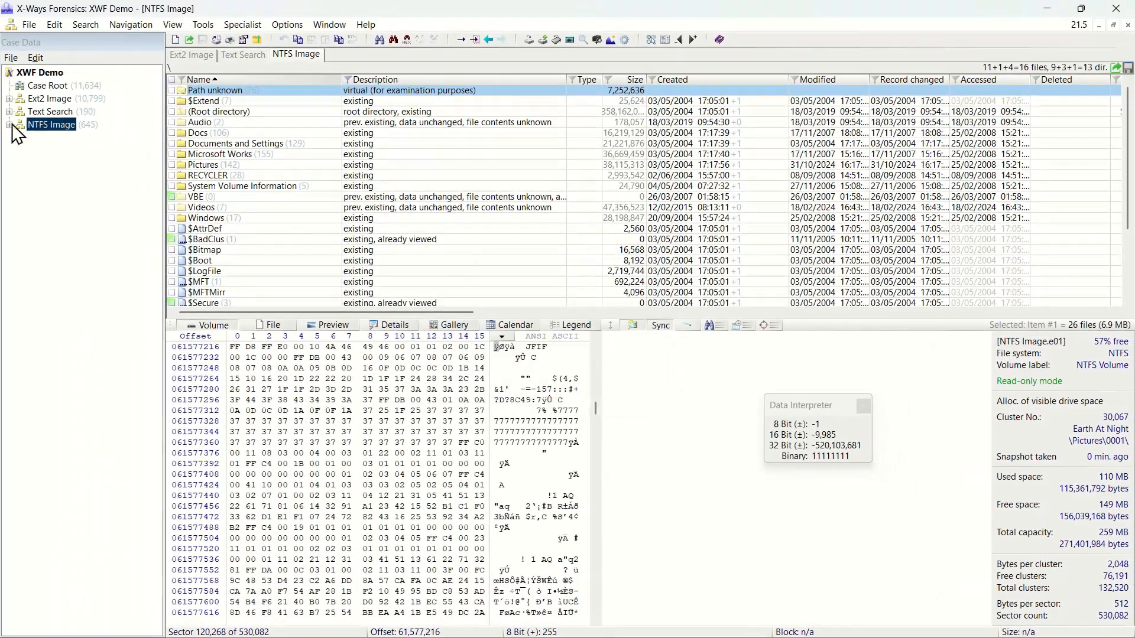
# Open the Pictures\0001 folder of the NTFS Image and preview the file Earth At Night.
pyautogui.click(10, 125)
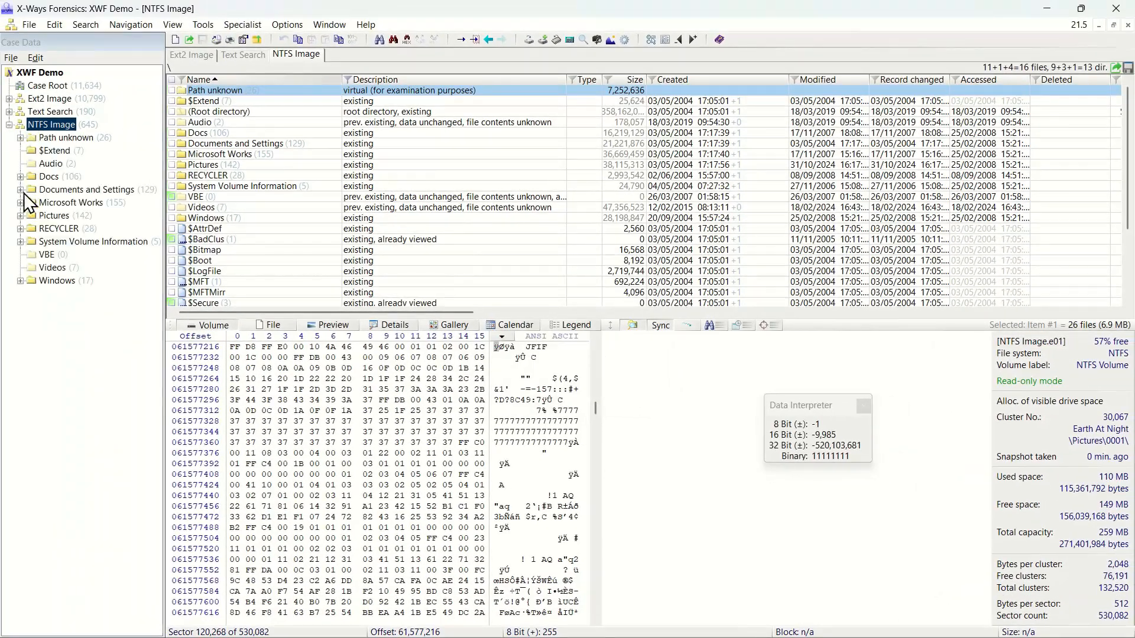
pyautogui.click(22, 216)
pyautogui.click(59, 229)
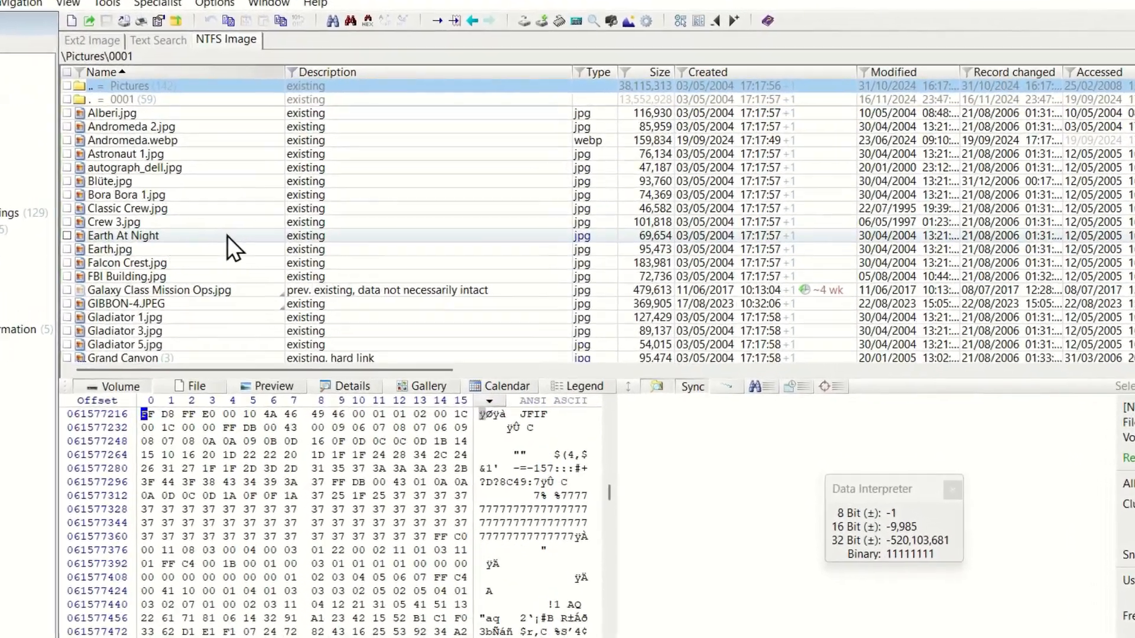
pyautogui.click(292, 207)
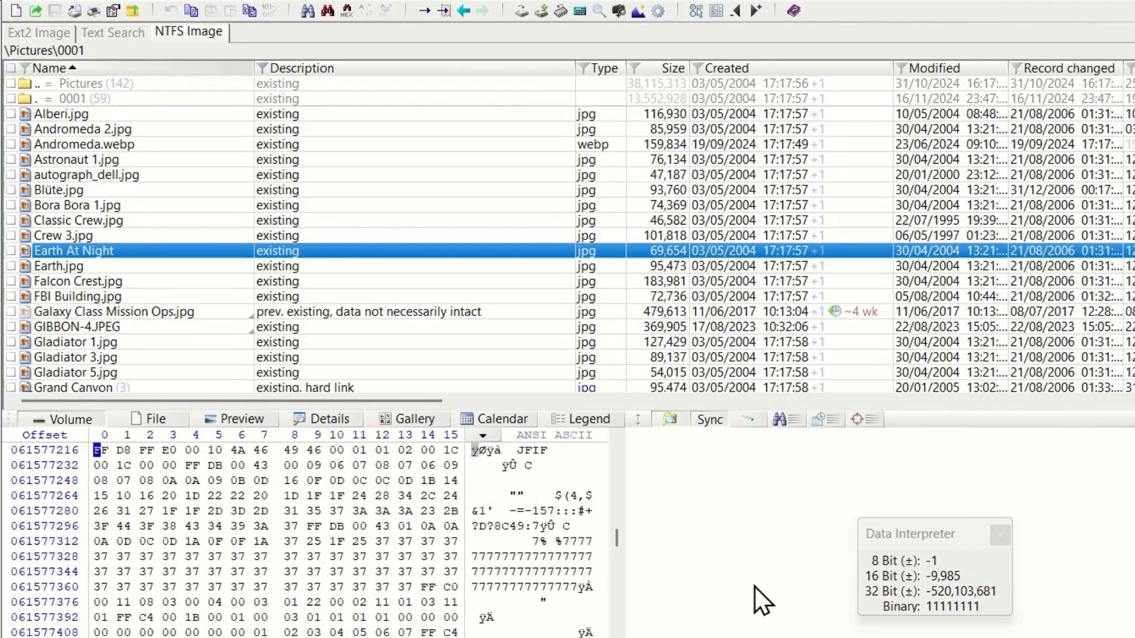
pyautogui.click(266, 420)
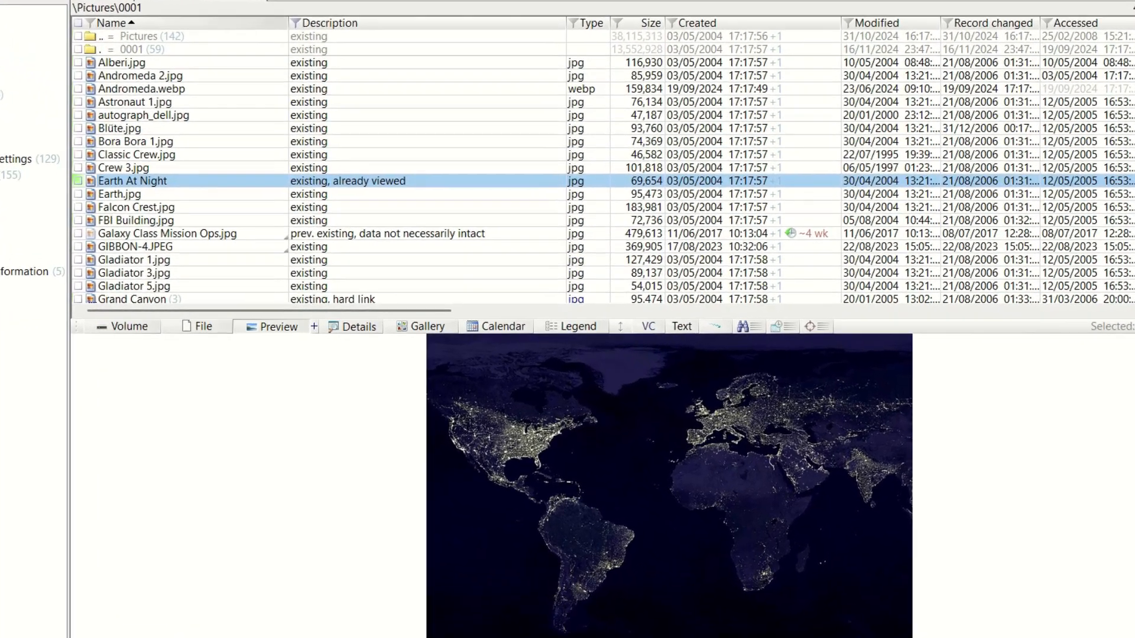
# Refine the NTFS Image volume snapshot with picture analysis and processing for all files.
pyautogui.press('F10')
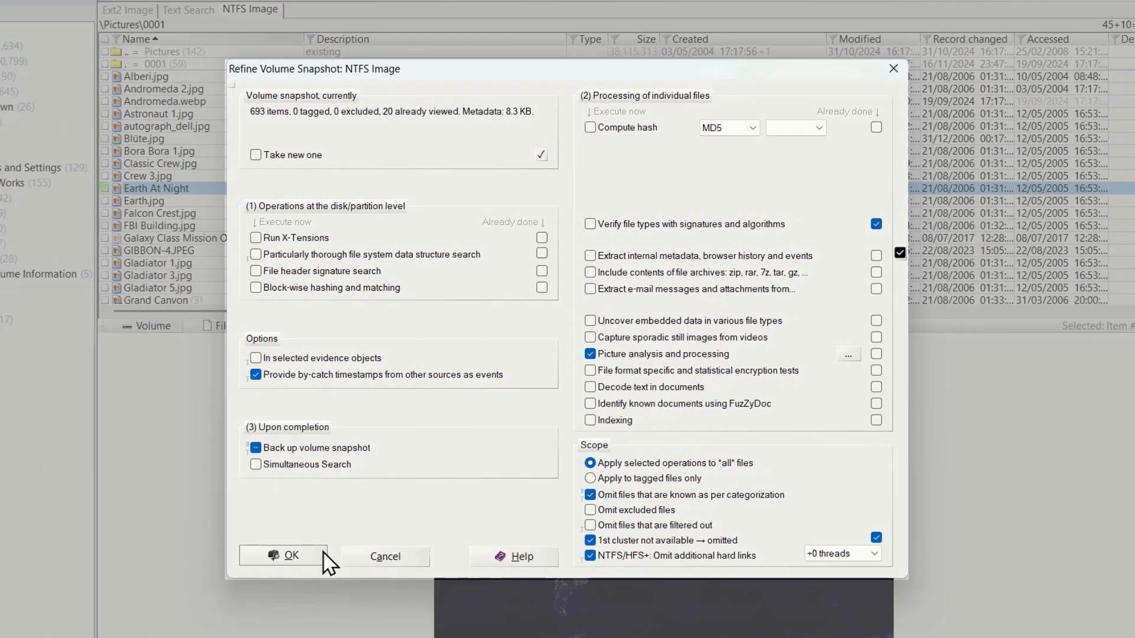
pyautogui.click(290, 582)
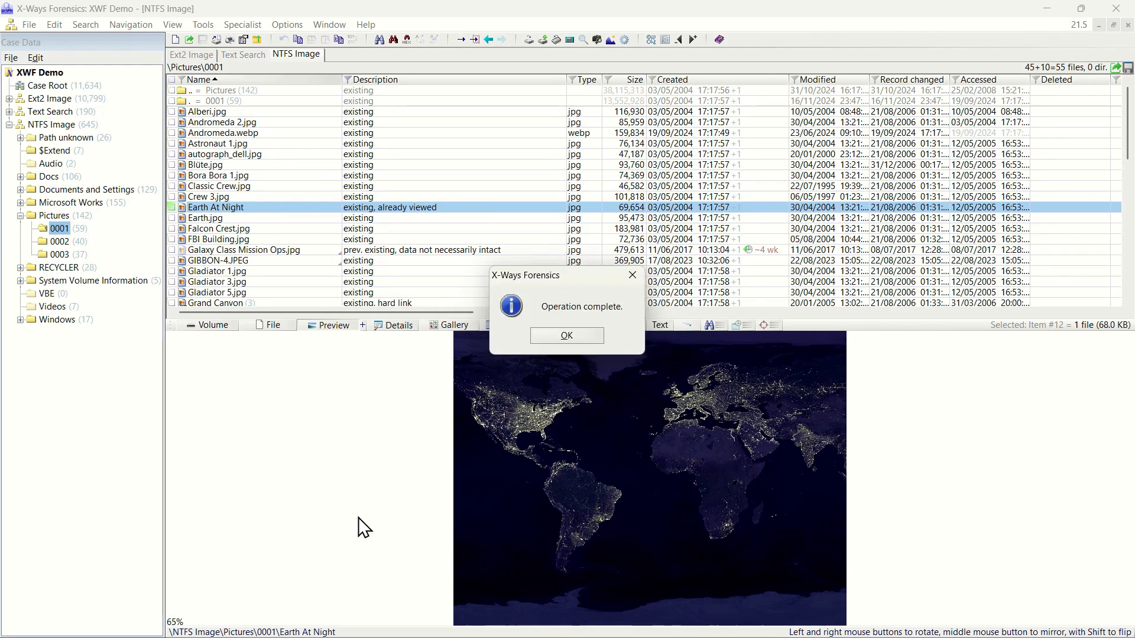
pyautogui.click(597, 338)
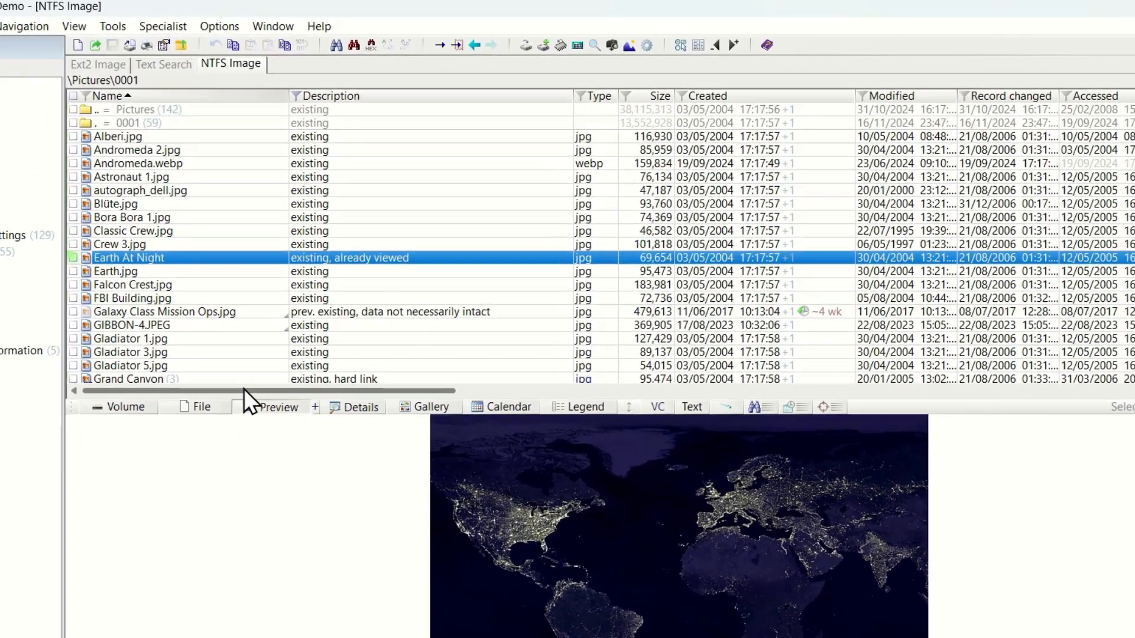
# Sort the files in Pictures\0001 by the Analysis column's skin tone percentages, highest first.
pyautogui.moveTo(278, 343); pyautogui.dragTo(737, 361)
pyautogui.moveTo(794, 458); pyautogui.dragTo(887, 458)
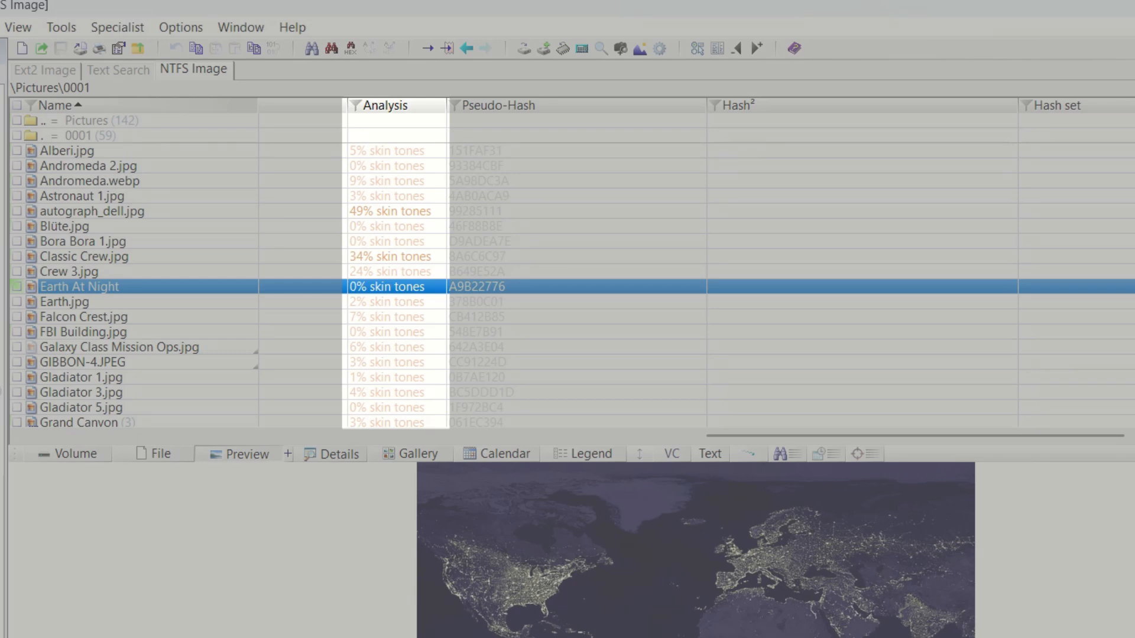
pyautogui.click(385, 105)
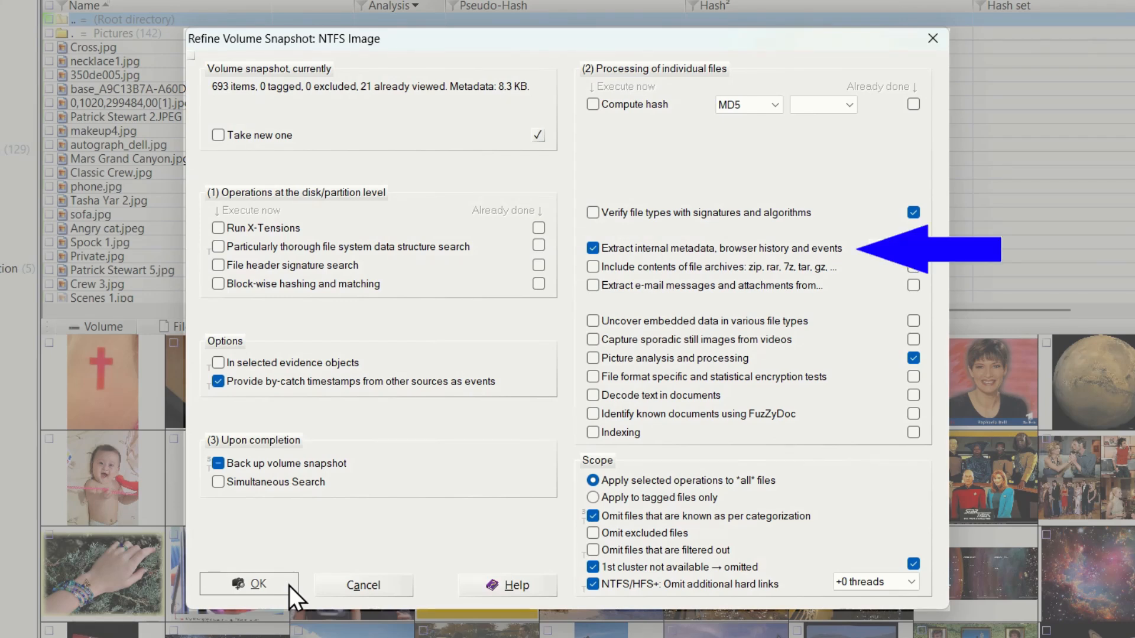
# Refine the NTFS Image volume snapshot with extraction of internal metadata, browser history and events.
pyautogui.click(289, 586)
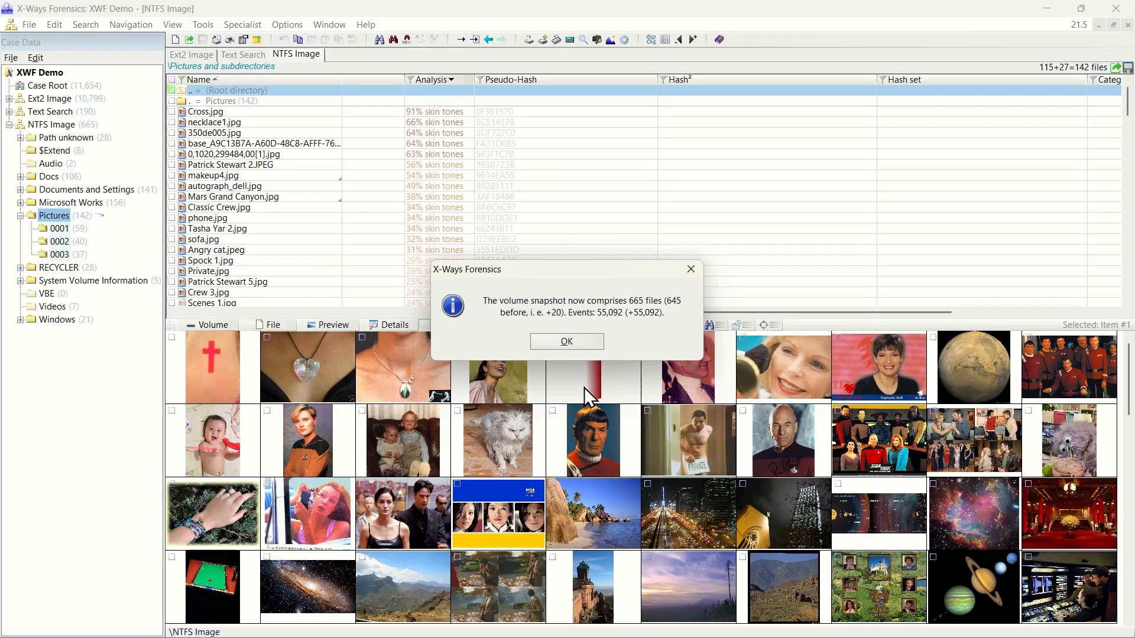
pyautogui.click(598, 344)
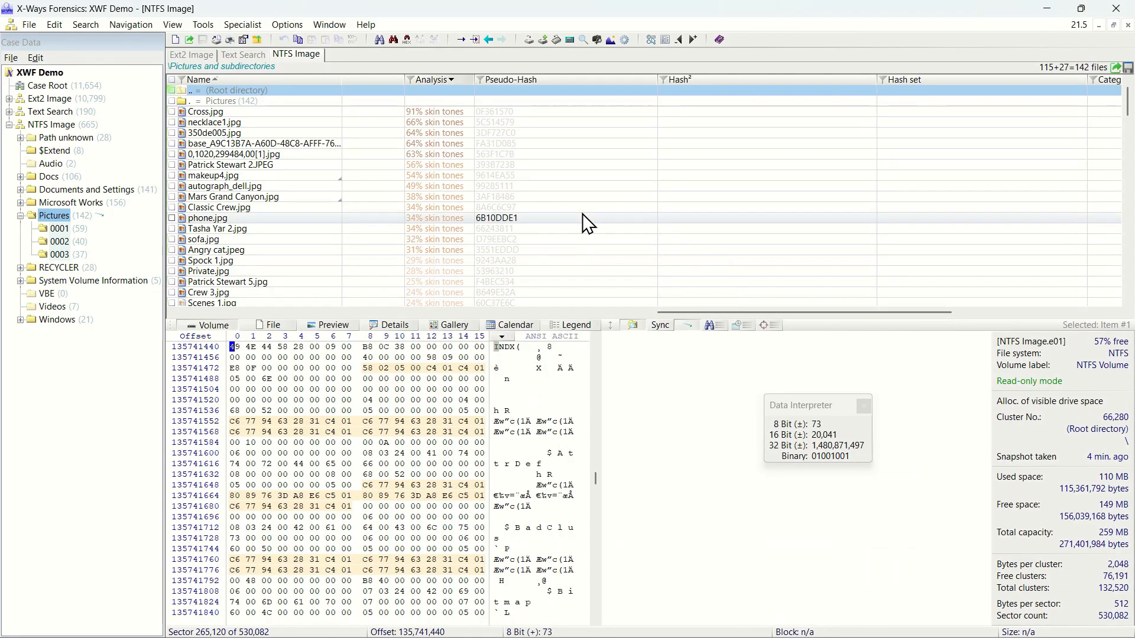
# Open the directory browser options, review which columns are shown and their widths, and apply the settings.
pyautogui.click(293, 27)
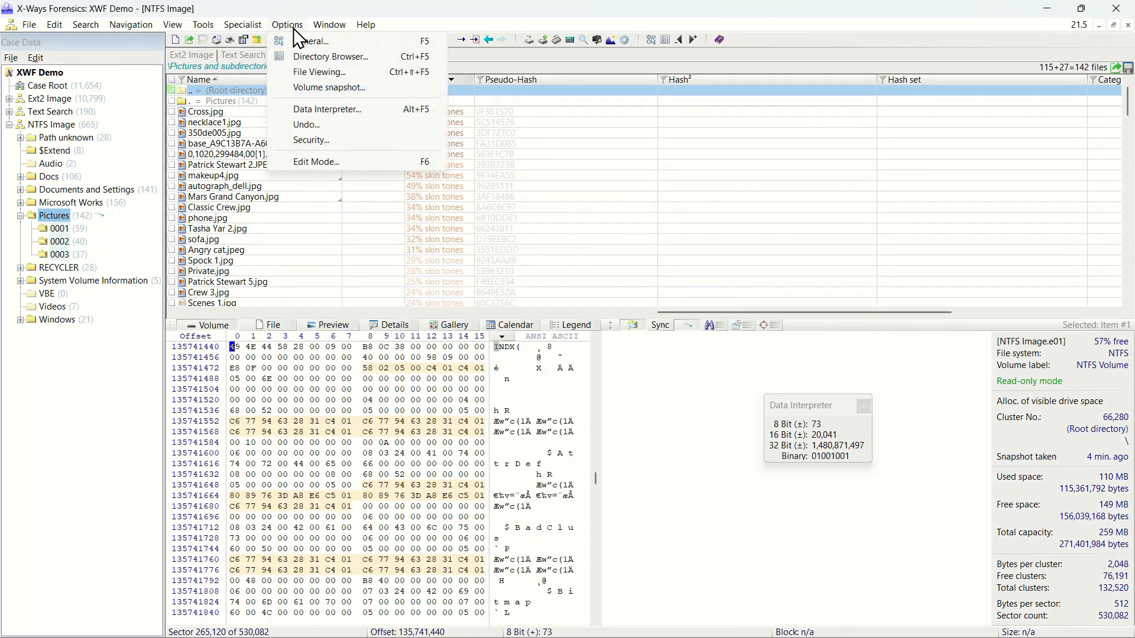
pyautogui.click(384, 61)
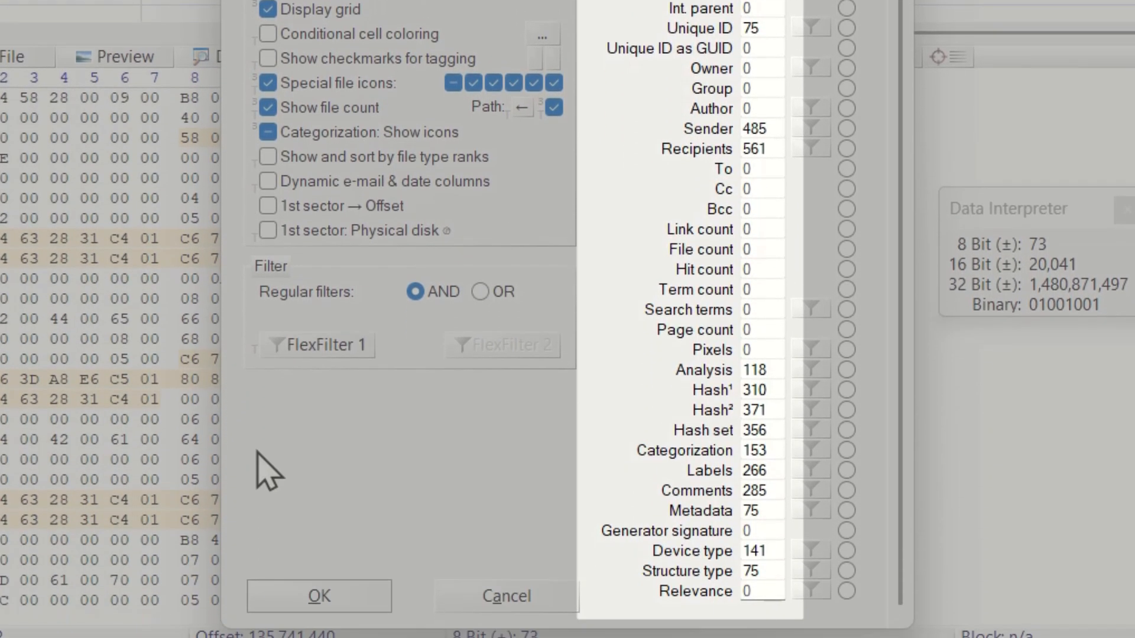
pyautogui.click(379, 599)
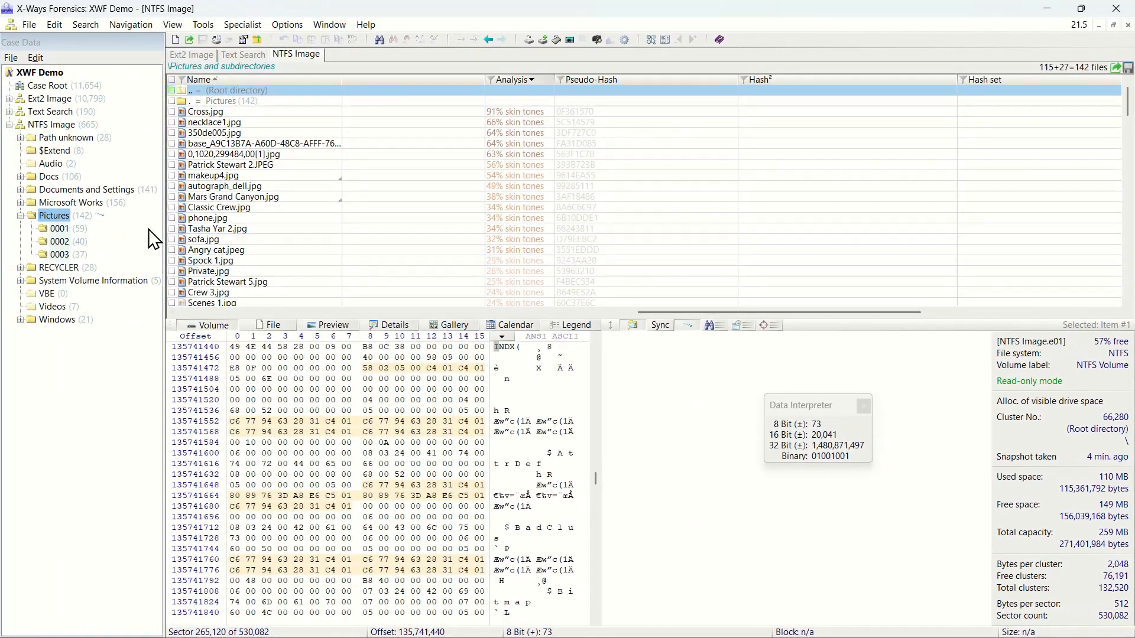
# List the Docs folder and widen the Content created column to show the full timestamps.
pyautogui.click(53, 179)
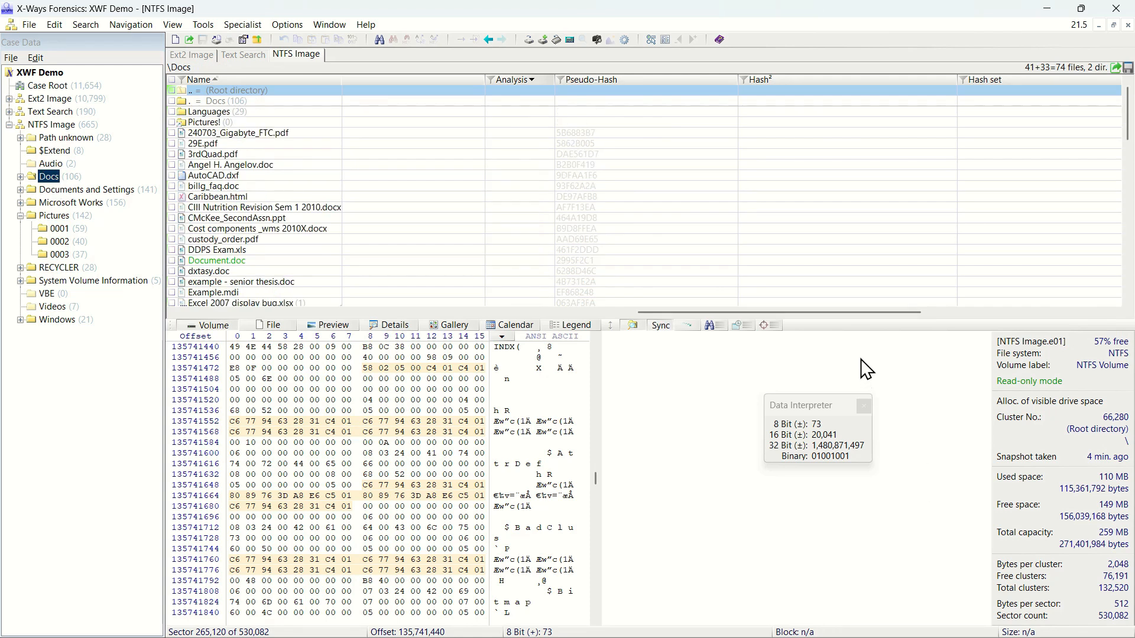
pyautogui.moveTo(853, 313); pyautogui.dragTo(590, 311)
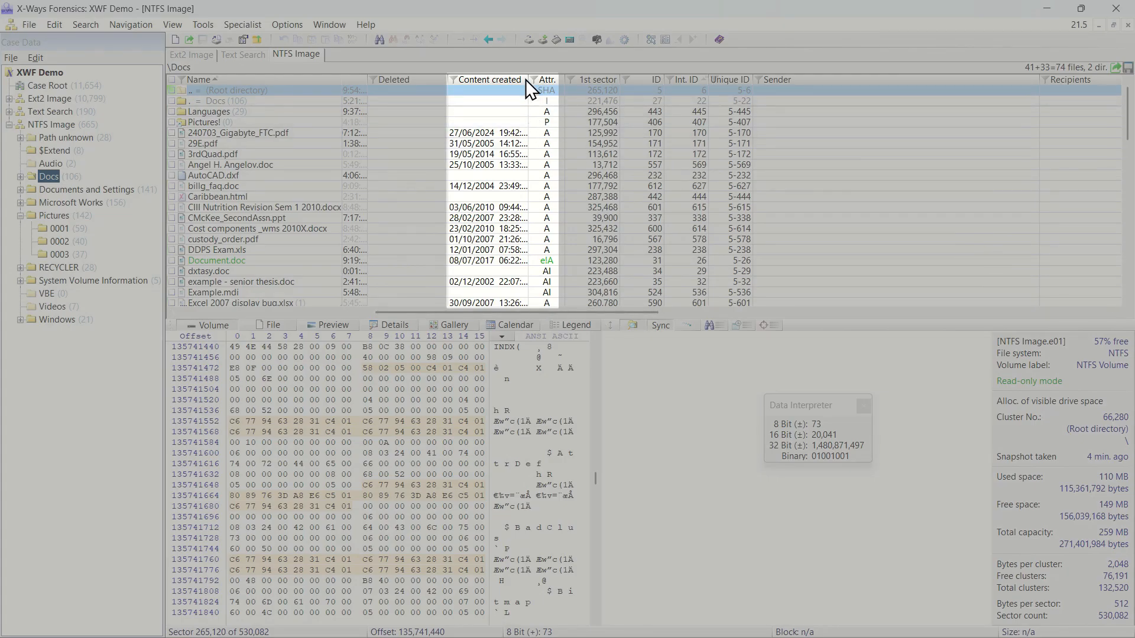
pyautogui.moveTo(528, 79); pyautogui.dragTo(556, 78)
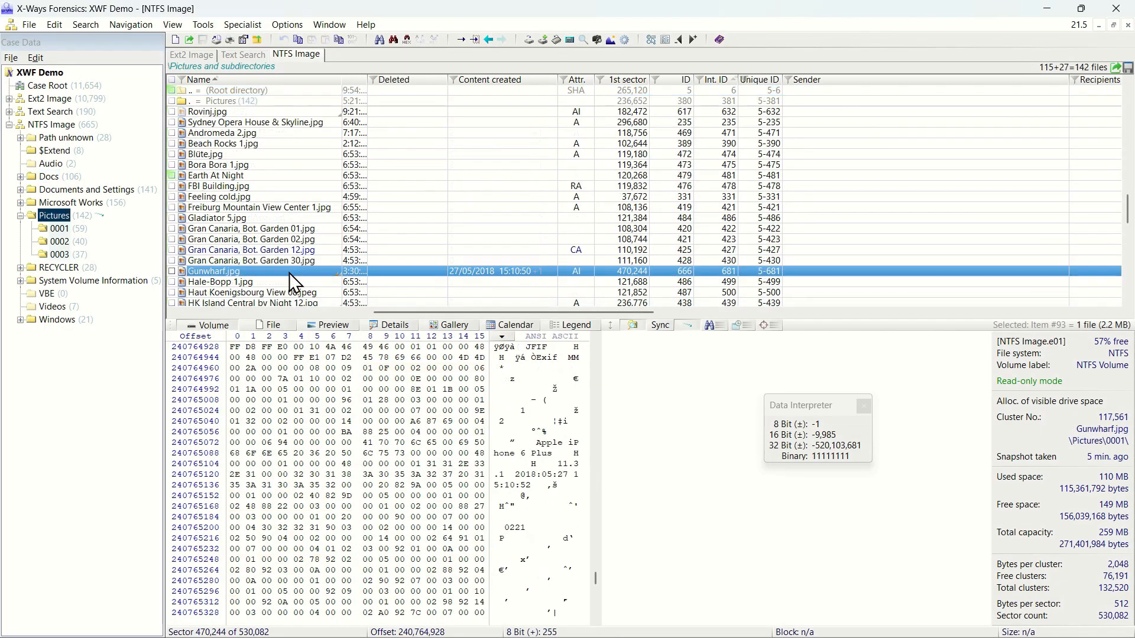
# Preview the picture Gunwharf.jpg and examine its extracted entry in the Metadata column.
pyautogui.click(347, 327)
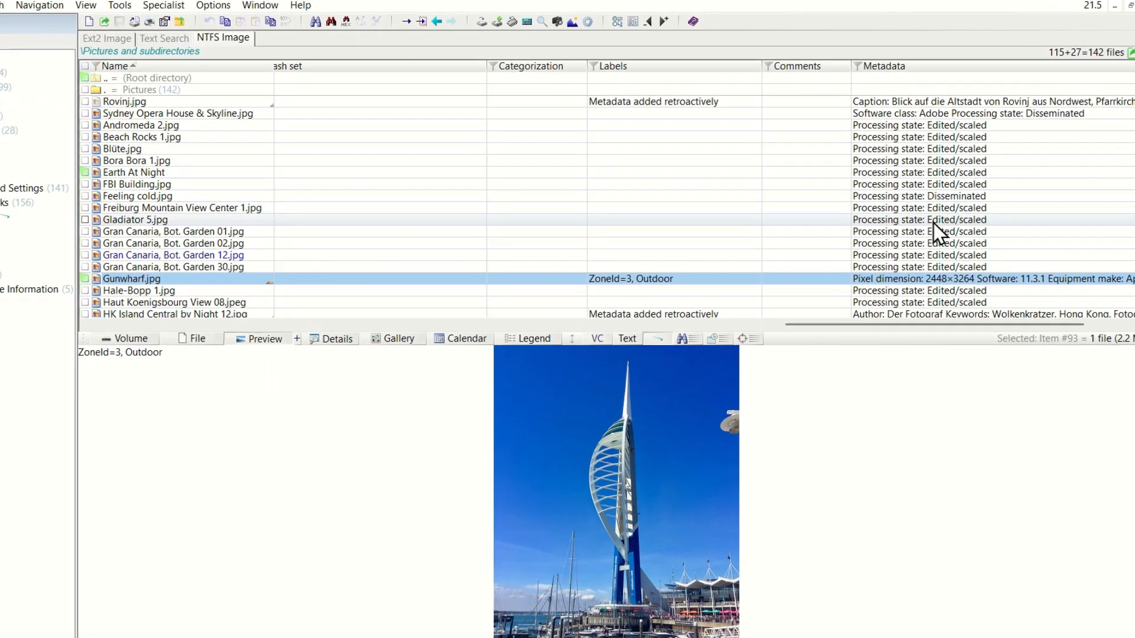
pyautogui.moveTo(899, 284)
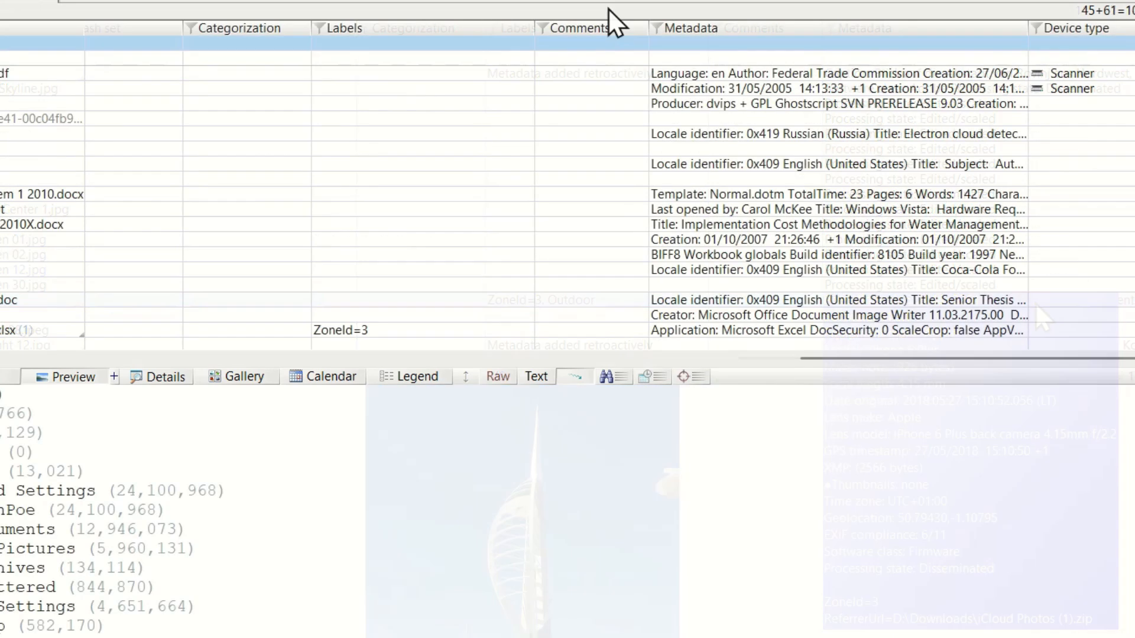
# Filter the Docs files to those whose metadata contains "printed" and examine the first listed file's metadata.
pyautogui.click(657, 30)
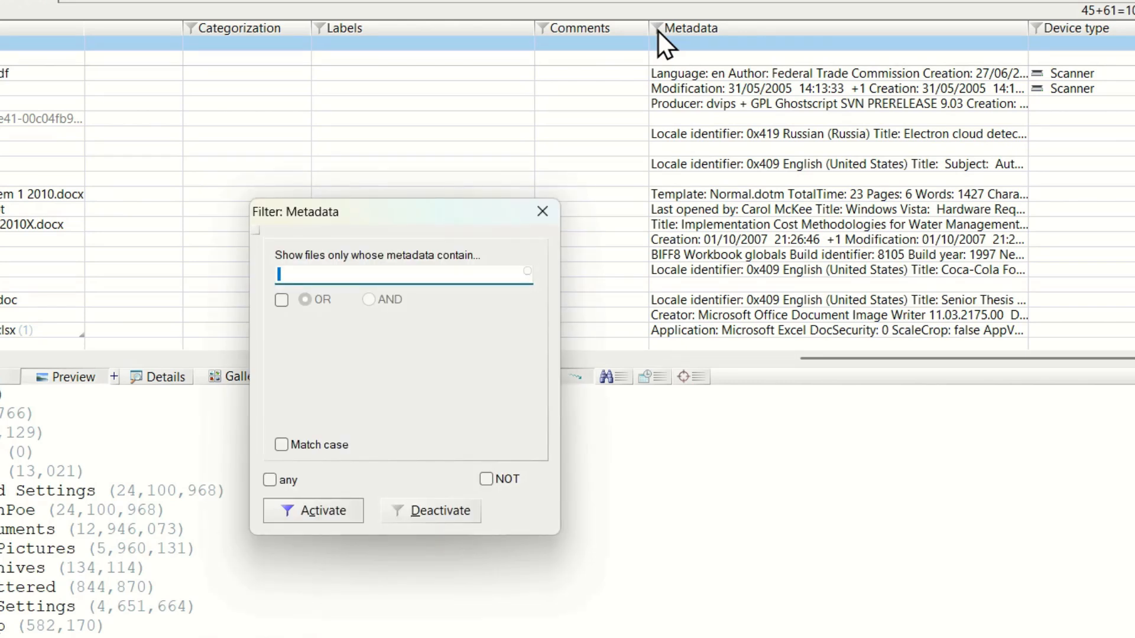
pyautogui.click(270, 480)
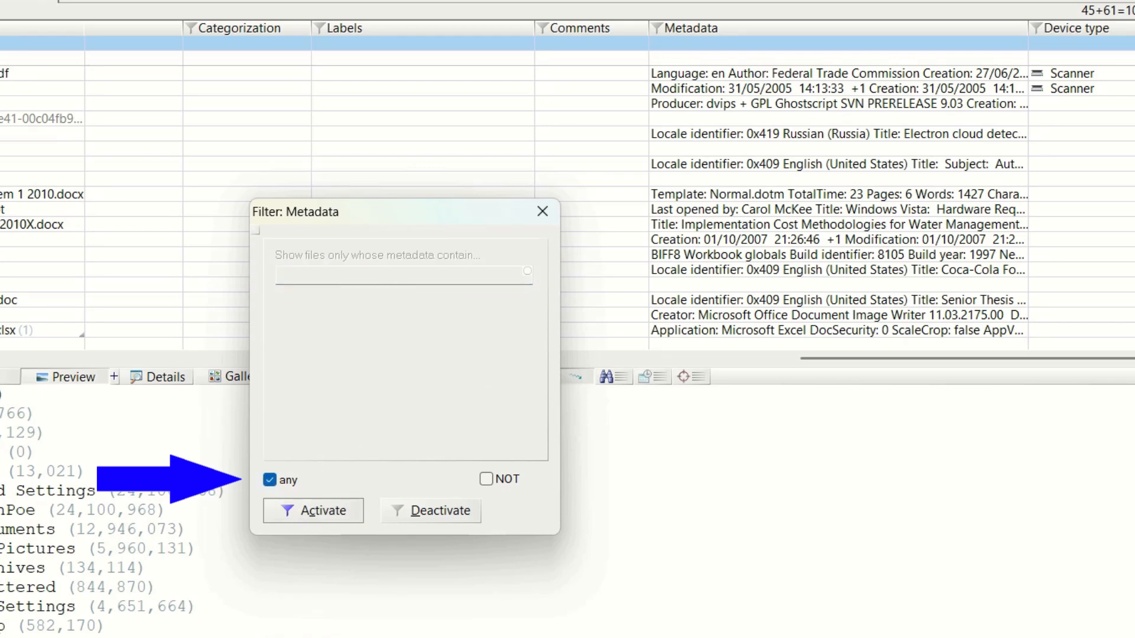
pyautogui.click(270, 480)
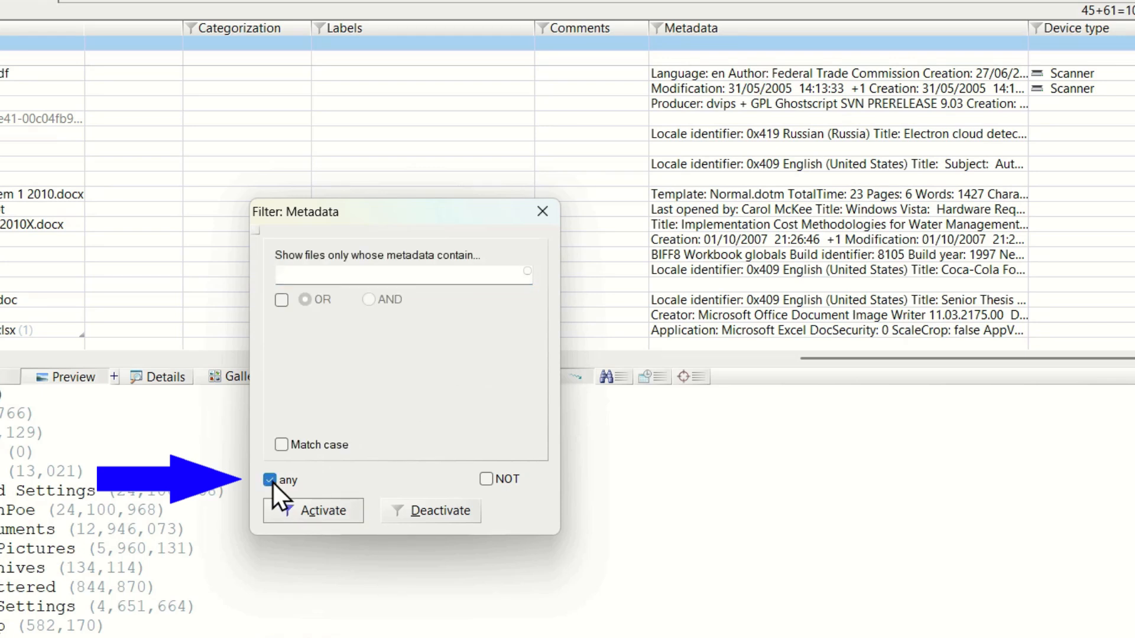
pyautogui.click(361, 273)
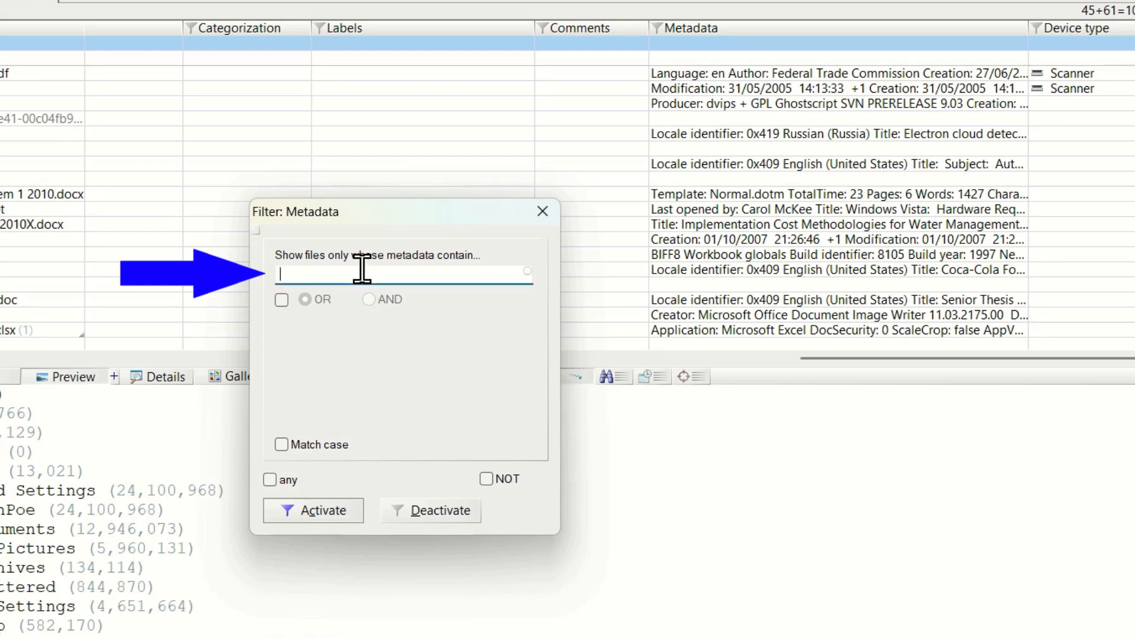
pyautogui.write('printed')
pyautogui.press('Home')
pyautogui.press('Delete')
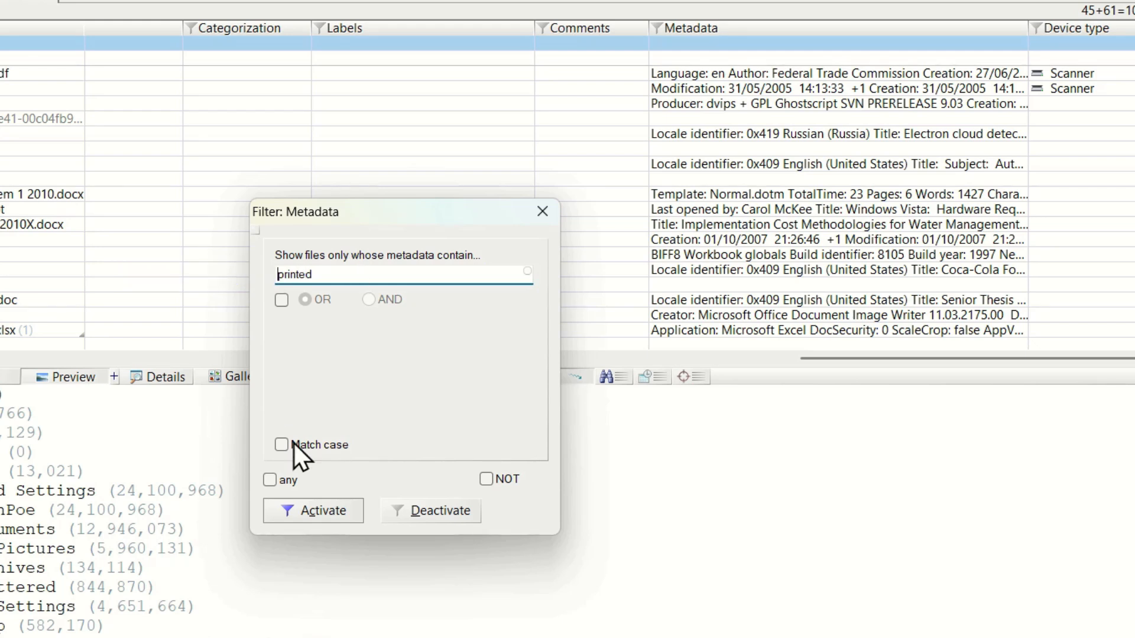
pyautogui.click(355, 505)
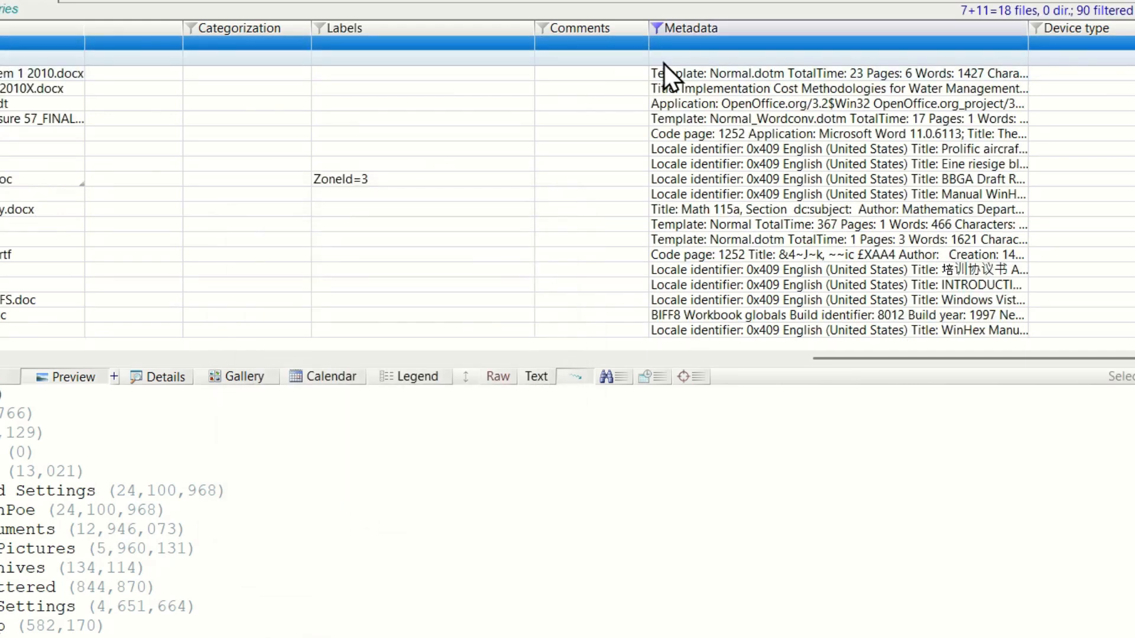
pyautogui.moveTo(731, 72)
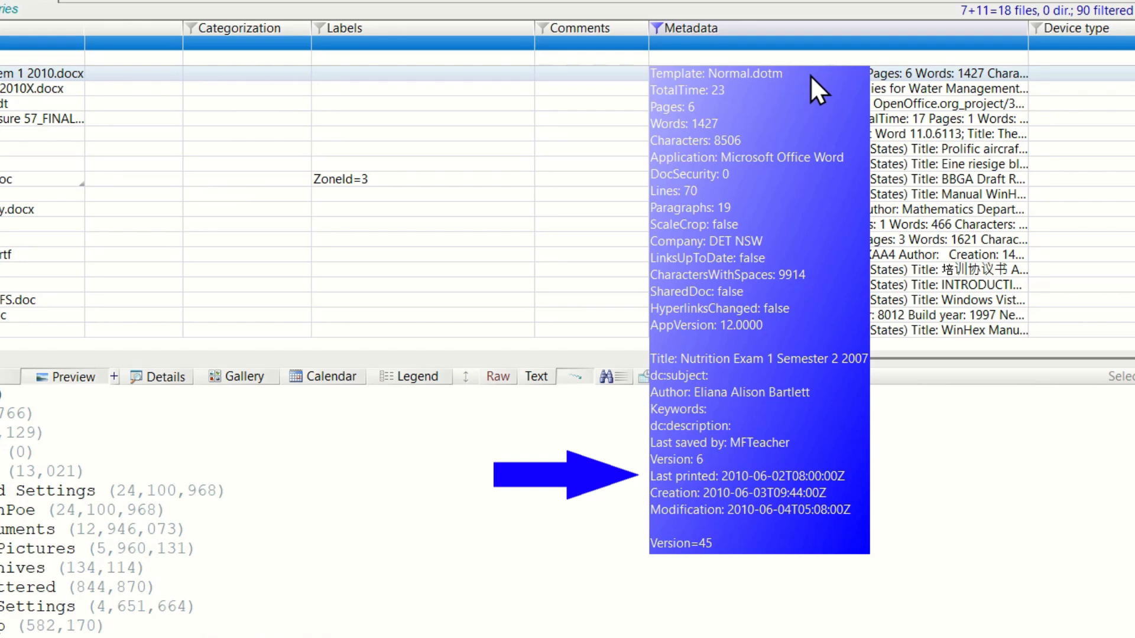